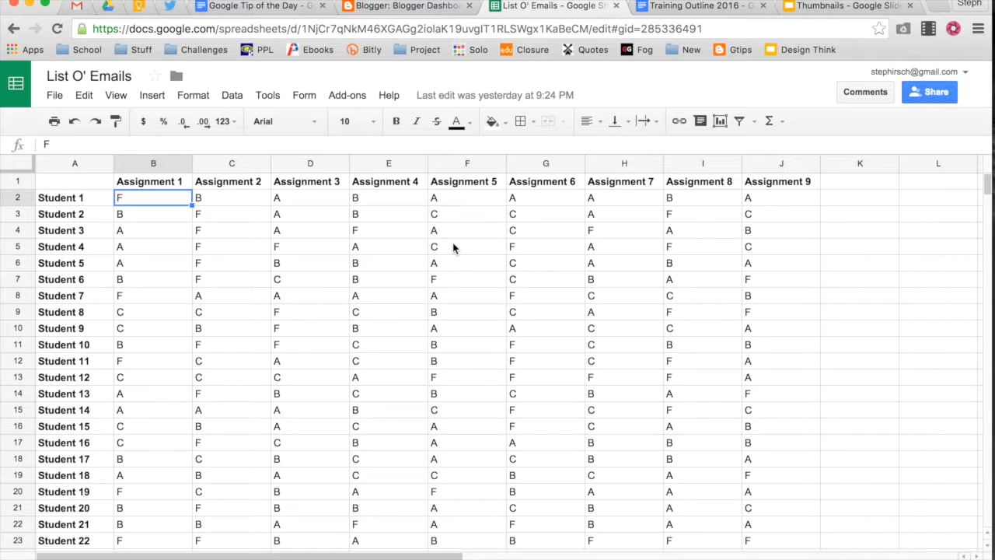
- Start a conditional formatting rule for all letter grades in the range B2:J24
click(259, 250)
drag(176, 195, 746, 497)
scroll(747, 497, up, 2)
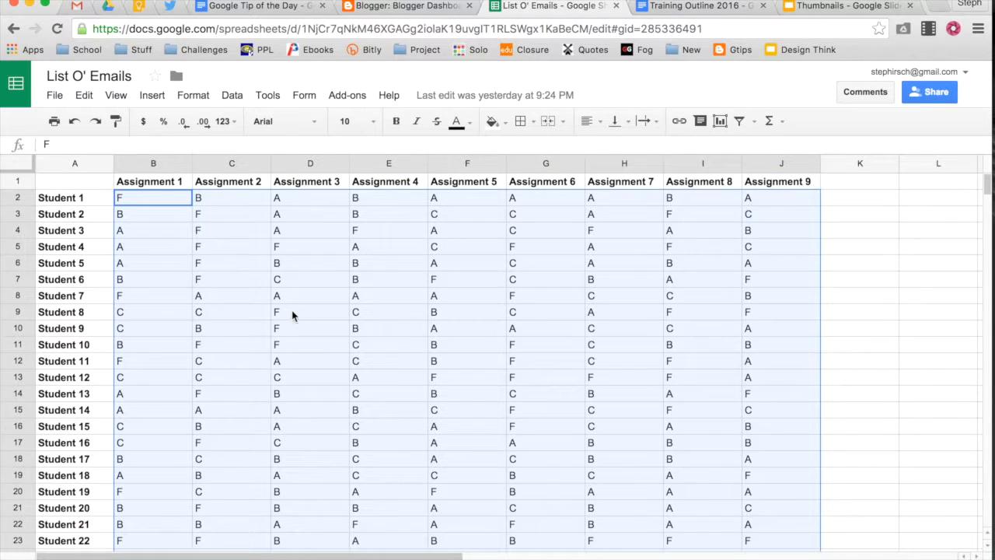
click(200, 94)
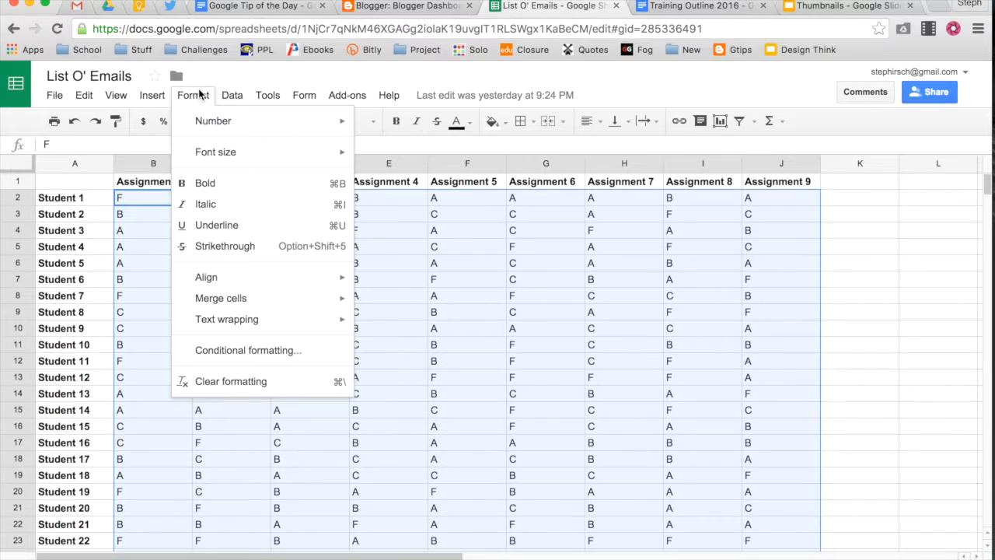
click(263, 356)
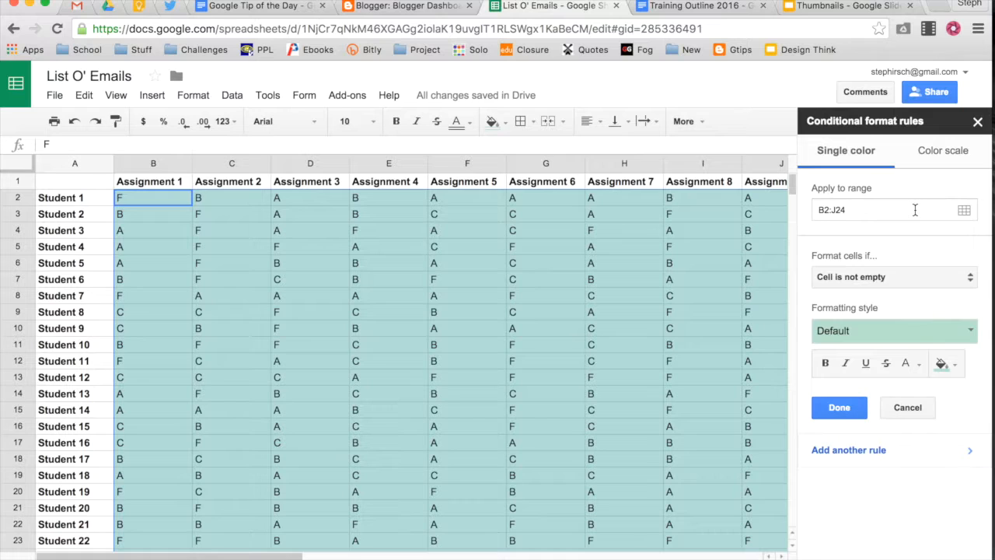
click(849, 210)
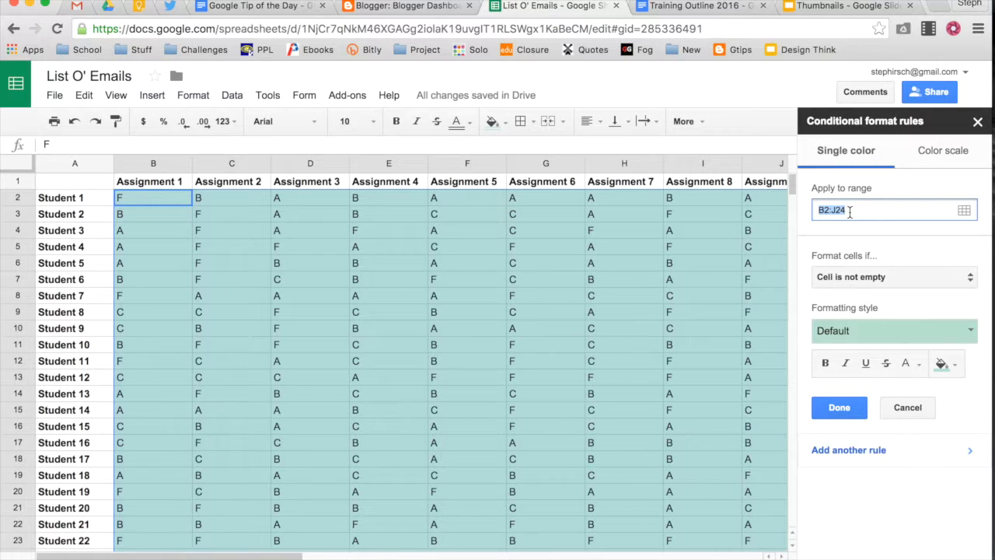
click(849, 211)
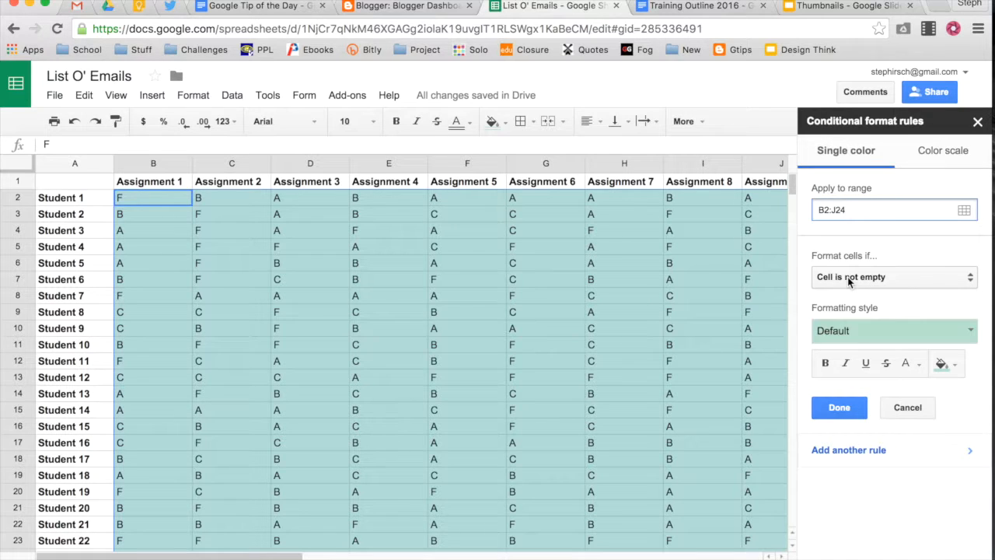
- Set the rule's condition to "Text is exactly" with the value F
click(908, 282)
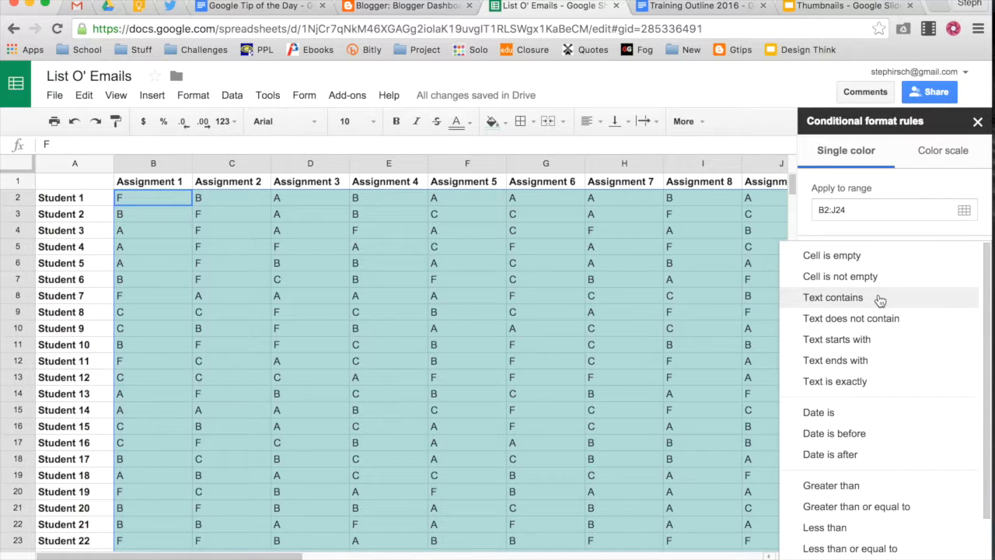
click(868, 391)
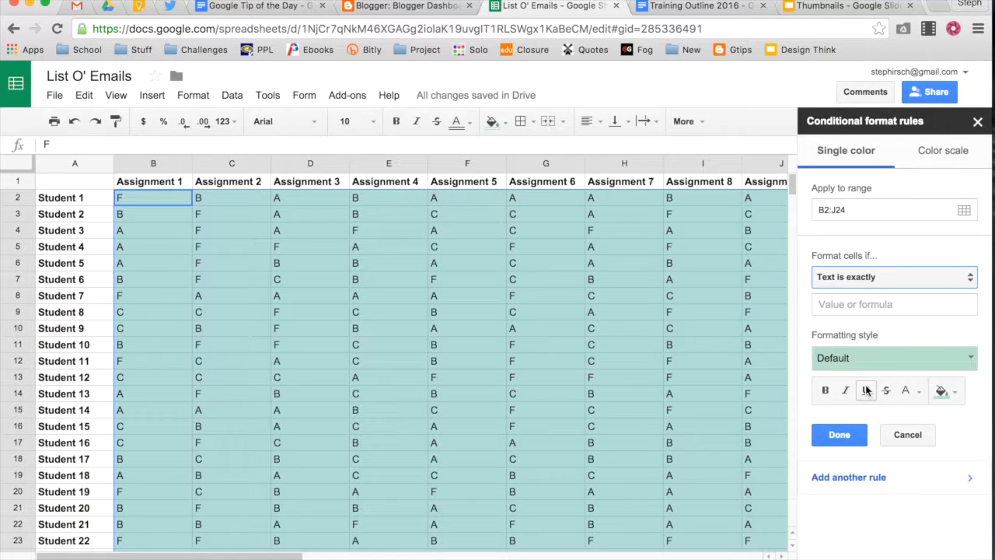
click(859, 301)
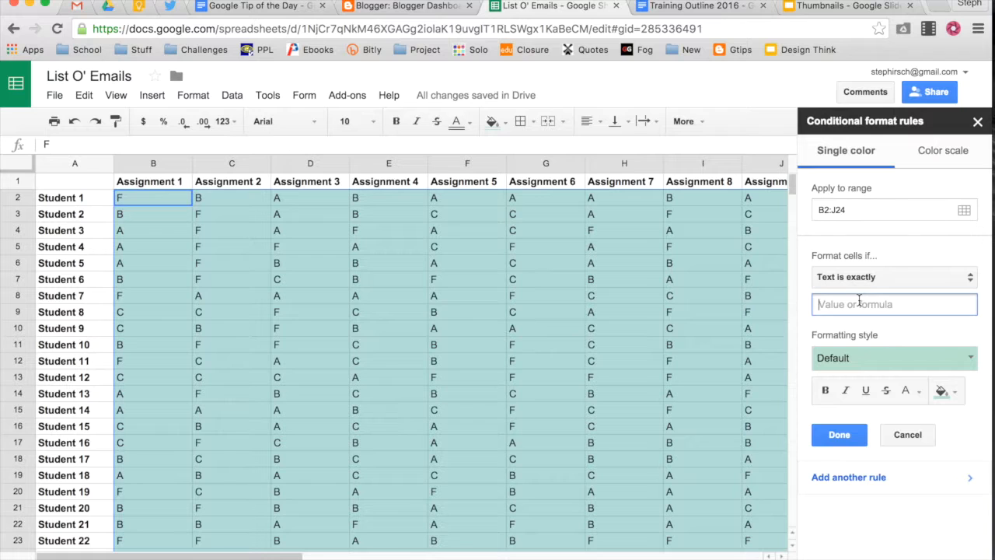
text(F)
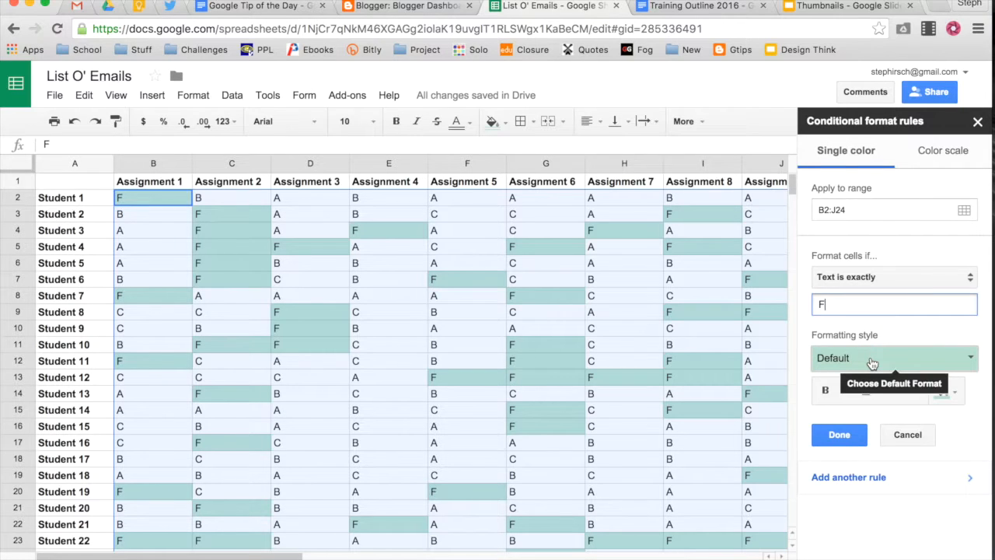
- Give the F rule a custom bright red fill color and save it
click(962, 359)
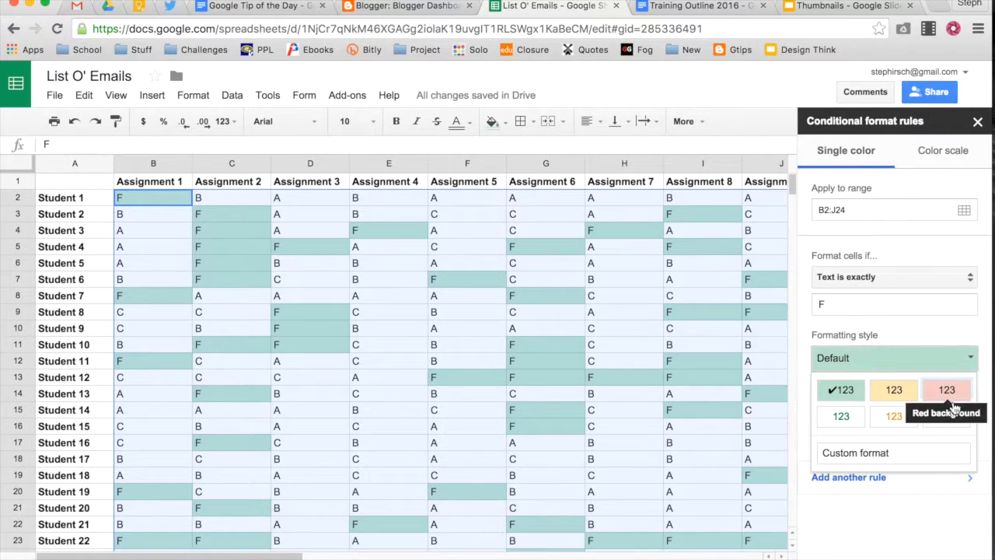
click(918, 336)
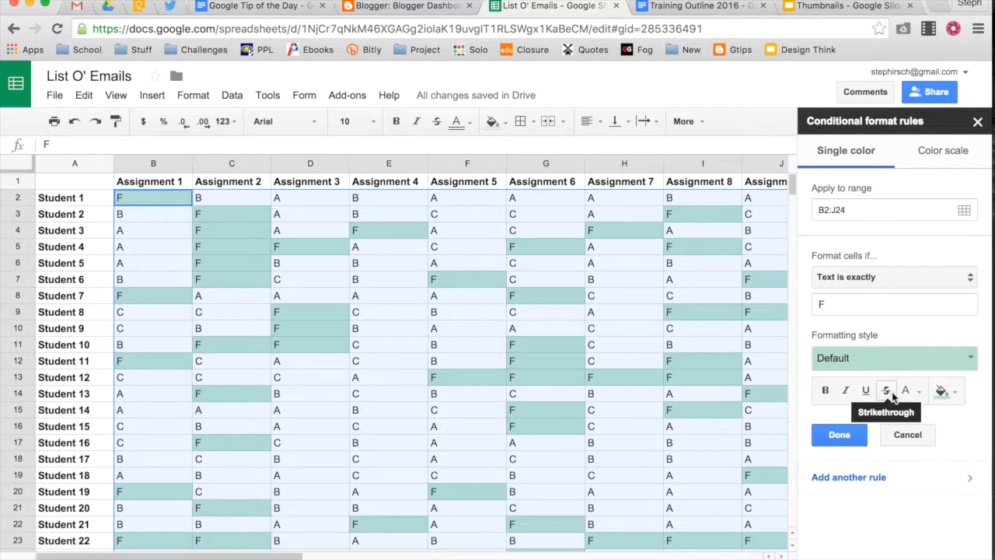
click(940, 391)
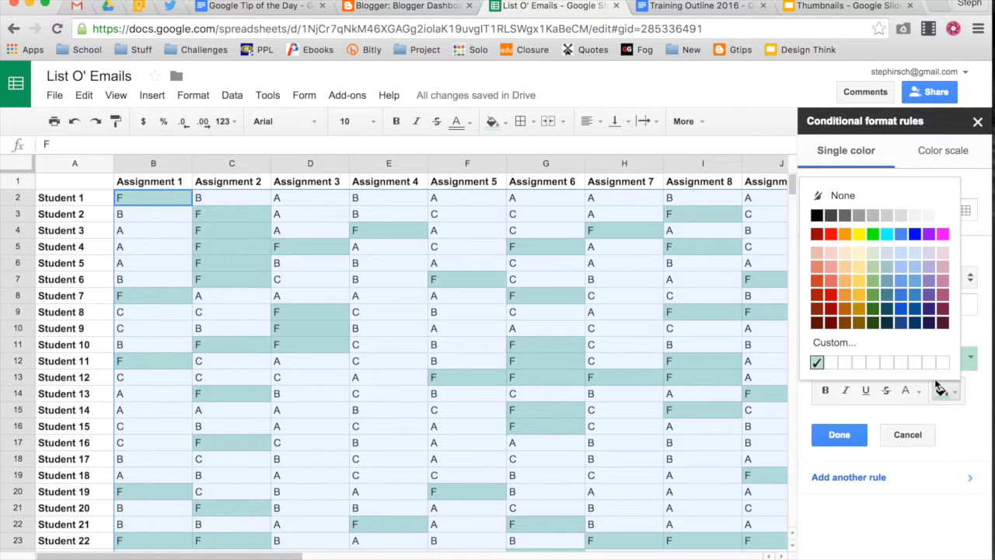
click(831, 233)
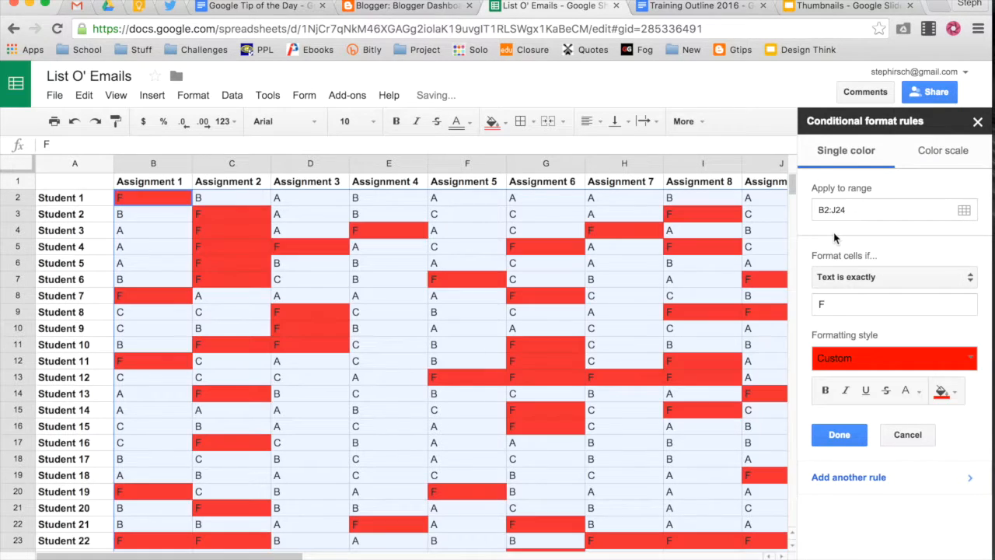
click(854, 436)
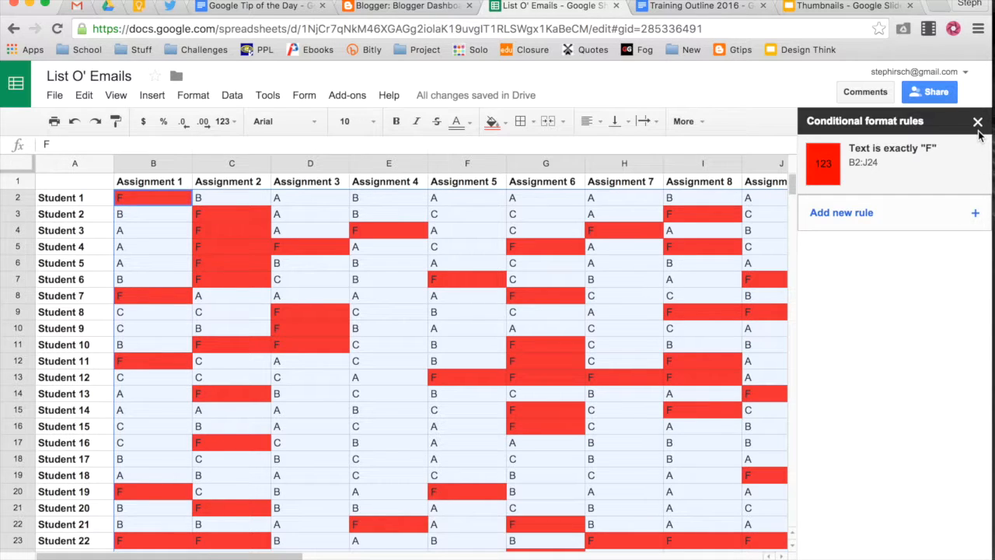
- Add a second rule for B2:J24 with the condition "Text is exactly" and the value C
click(863, 222)
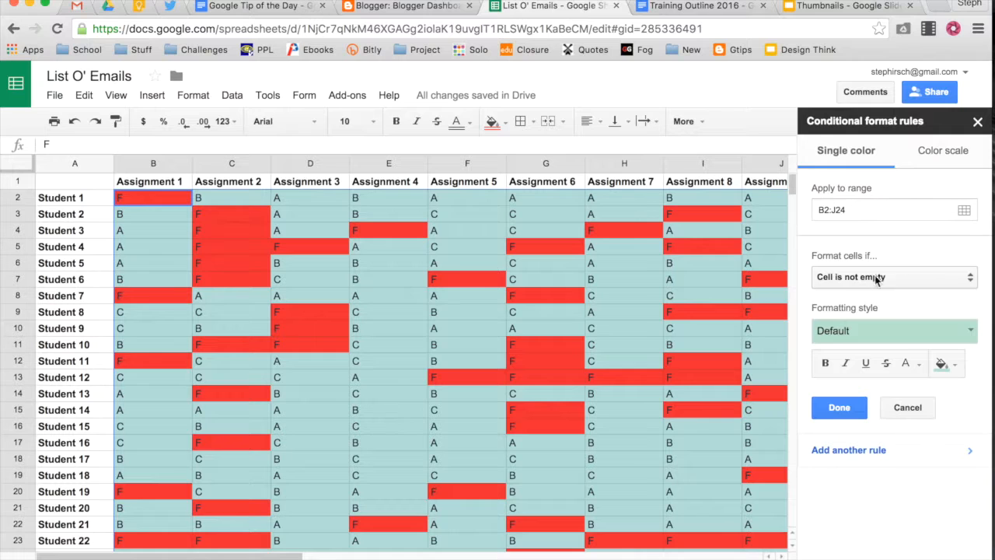
click(855, 281)
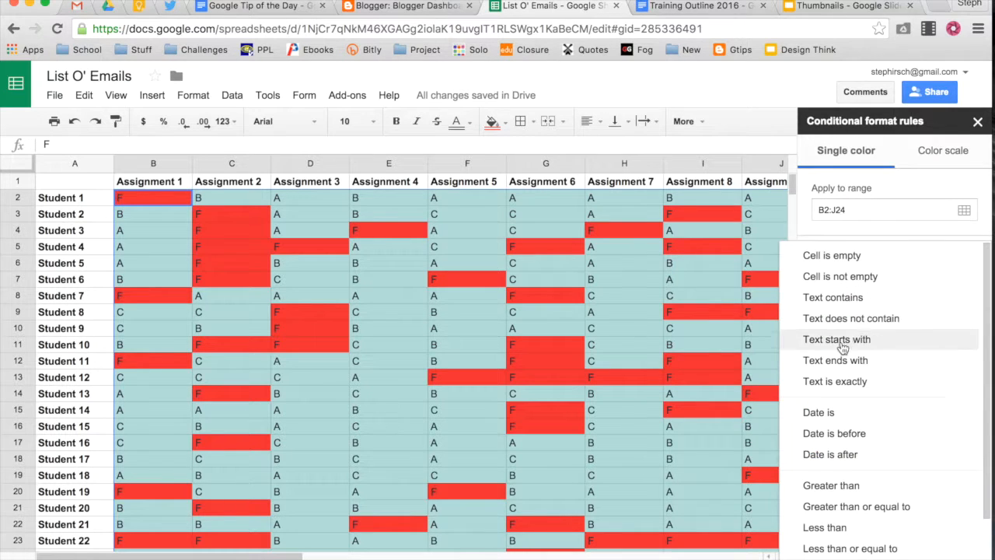
click(839, 381)
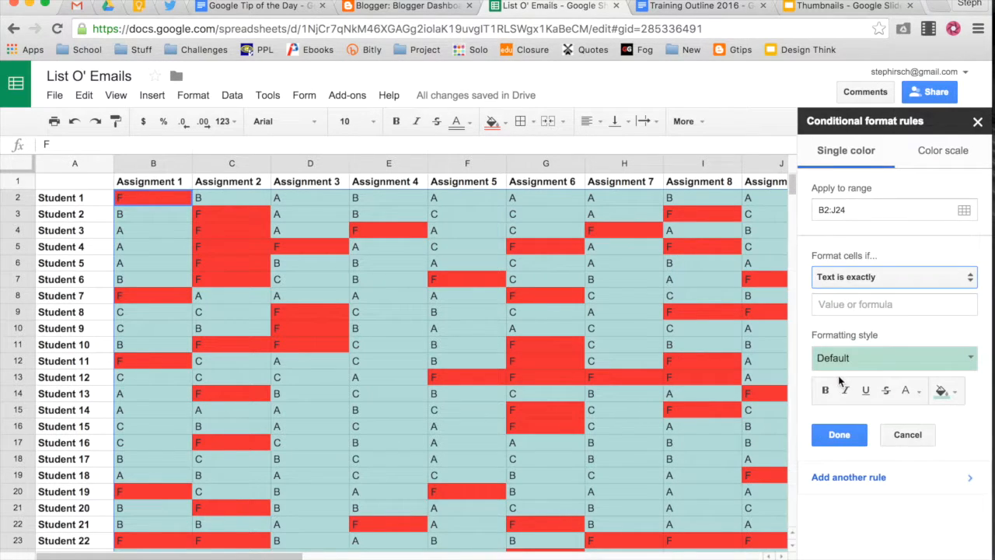
click(880, 305)
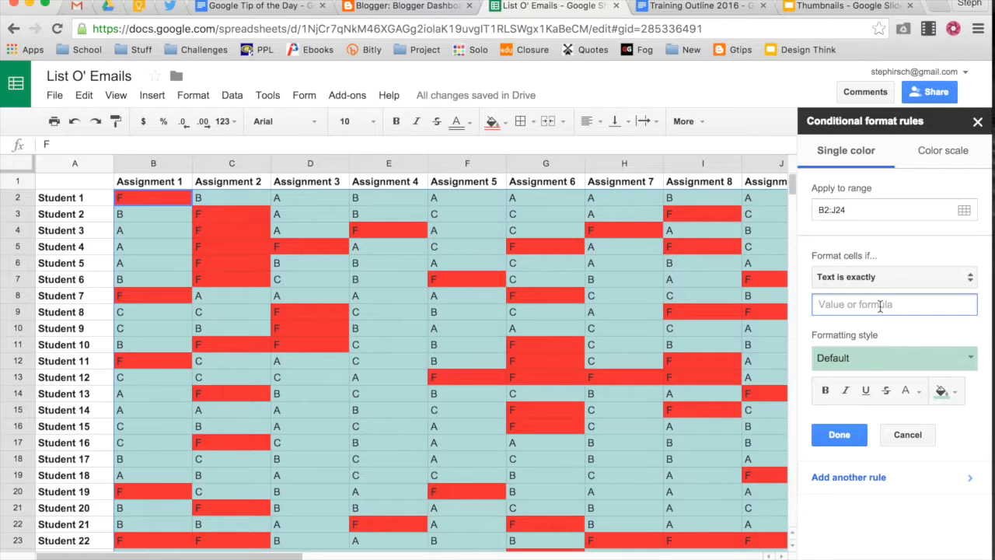
text(C)
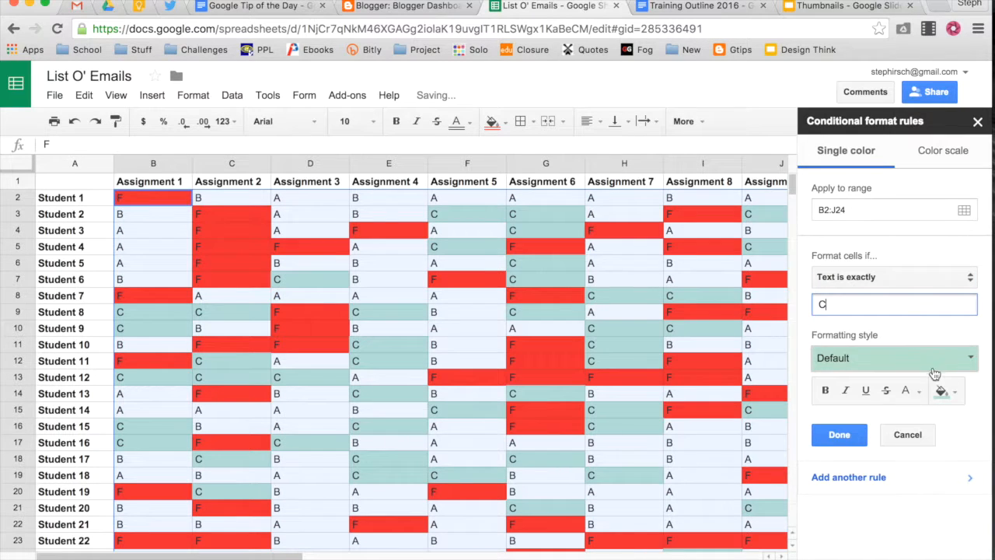
- Give the C rule a custom orange fill color and save it
click(940, 391)
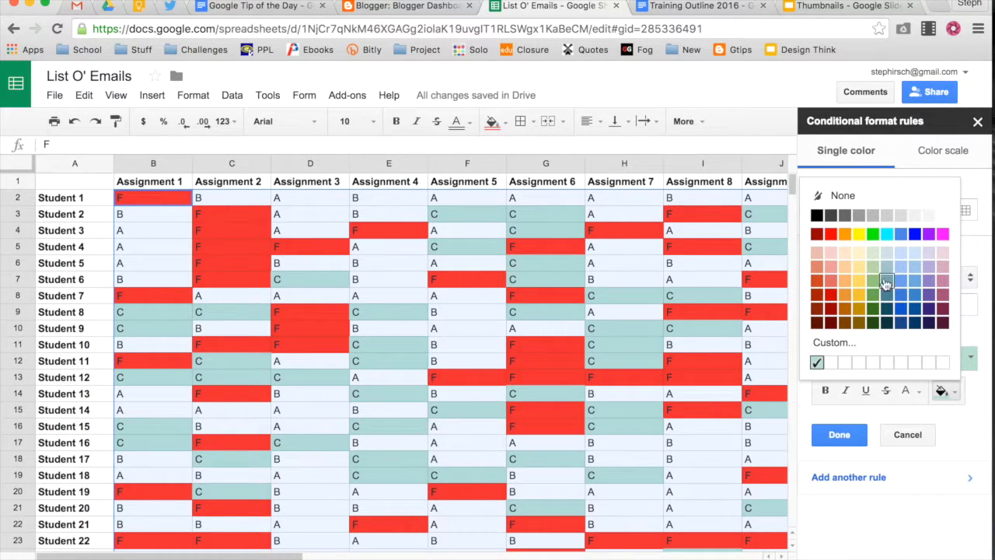
click(845, 235)
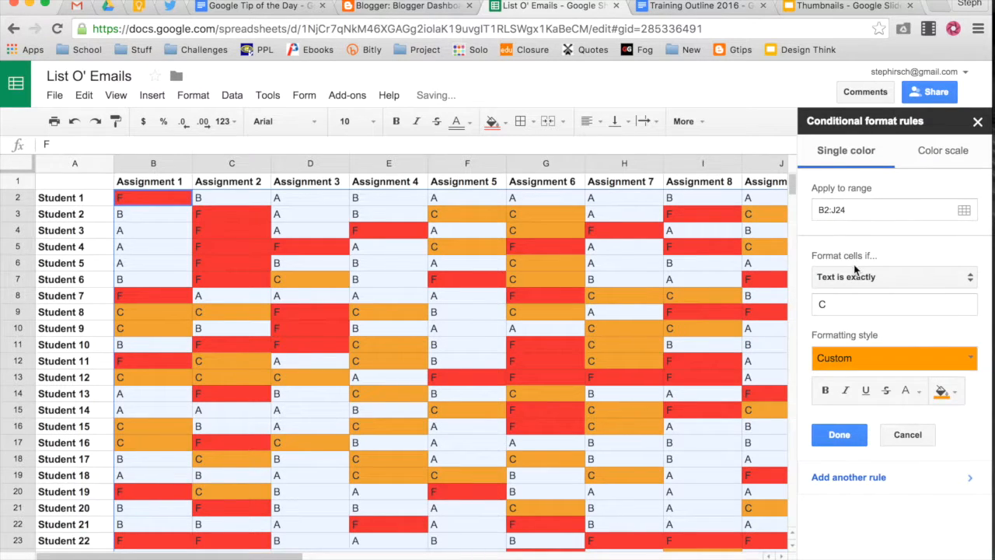
click(838, 436)
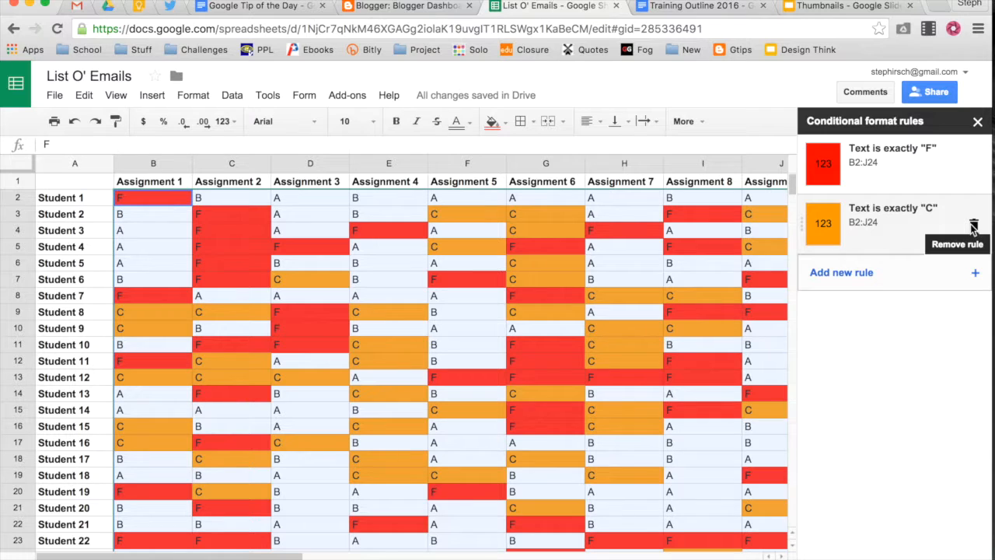
- Review the settings of the existing F rule and close the conditional format rules
click(890, 167)
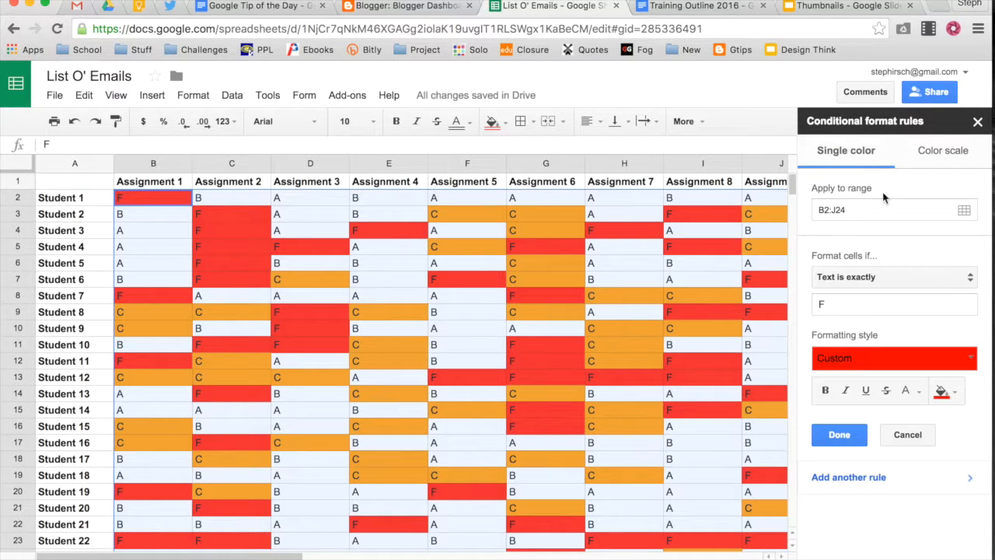
click(839, 434)
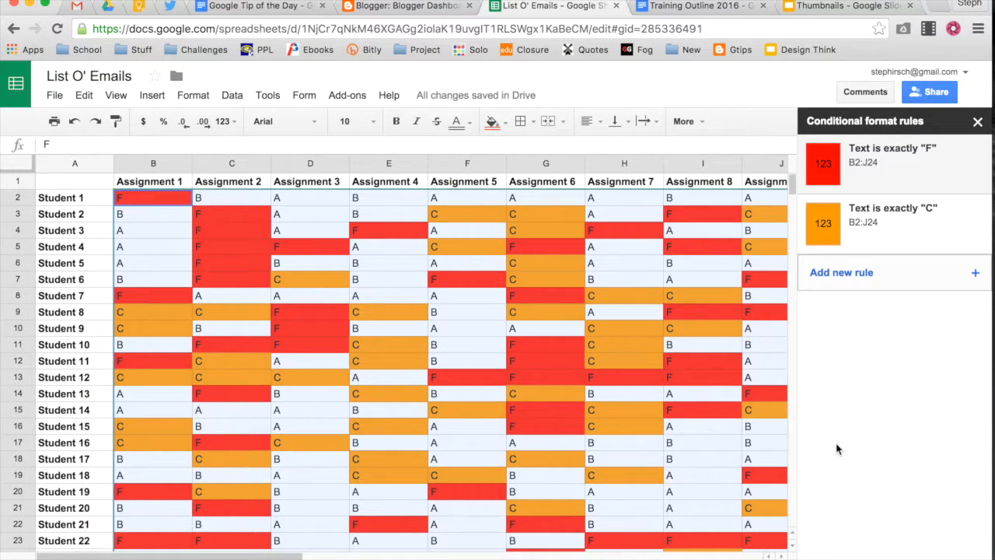
click(976, 124)
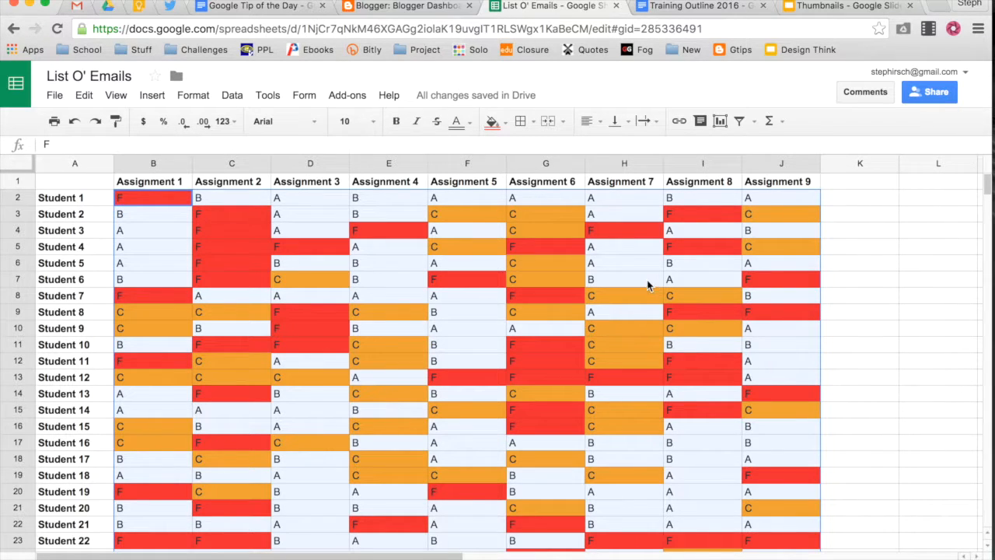
- Change Student 1's Assignment 4 grade in cell E2 to C
scroll(646, 280, down, 3)
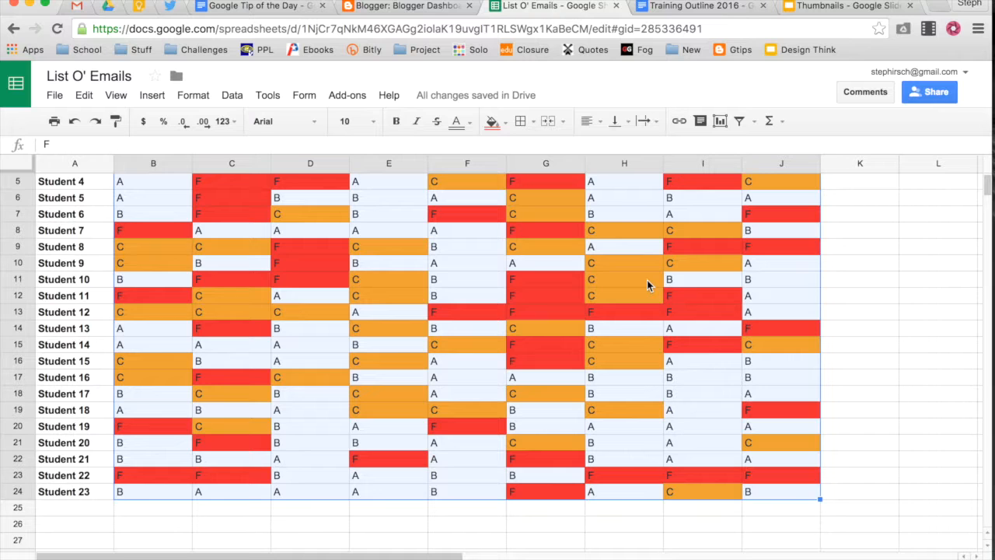
scroll(647, 280, up, 3)
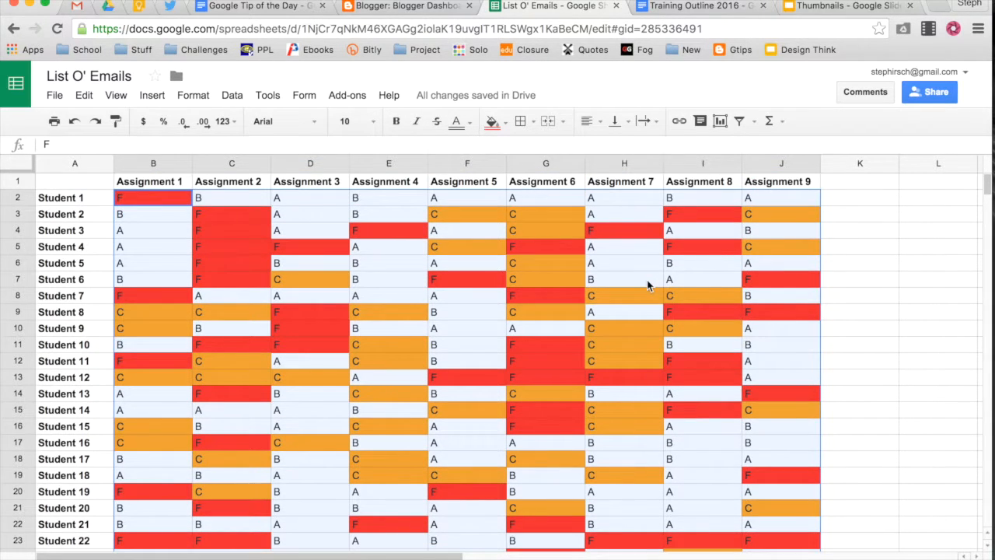
click(419, 295)
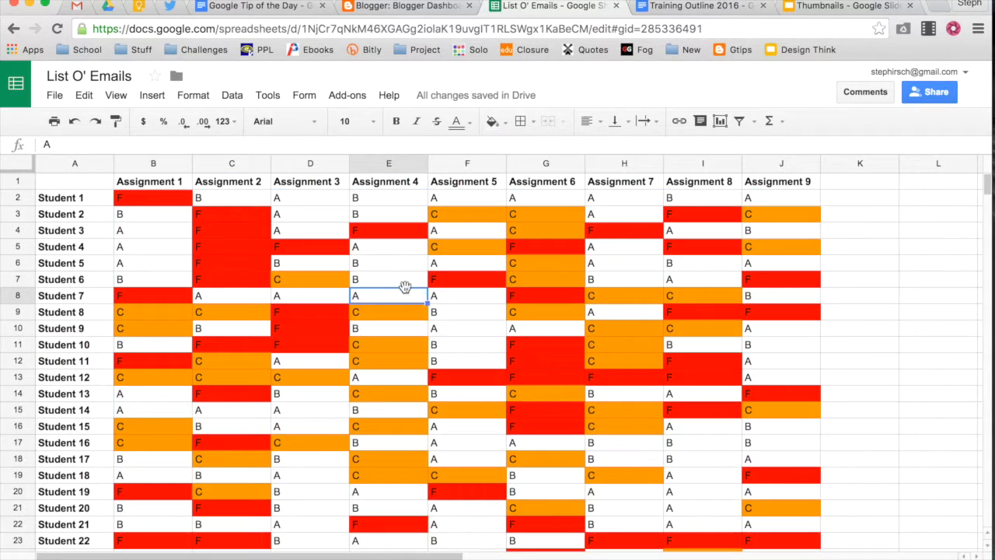
click(159, 198)
click(399, 196)
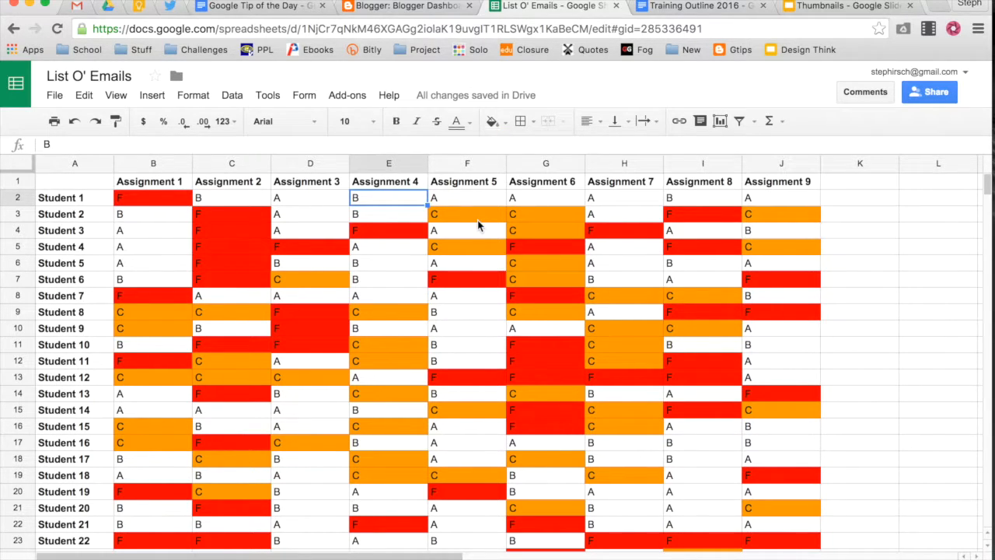
text(C)
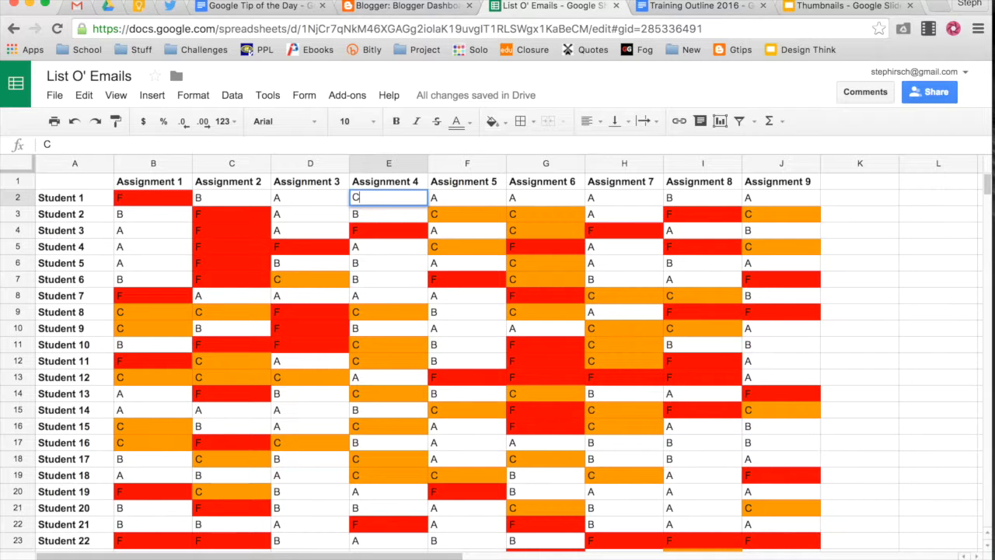
key(Return)
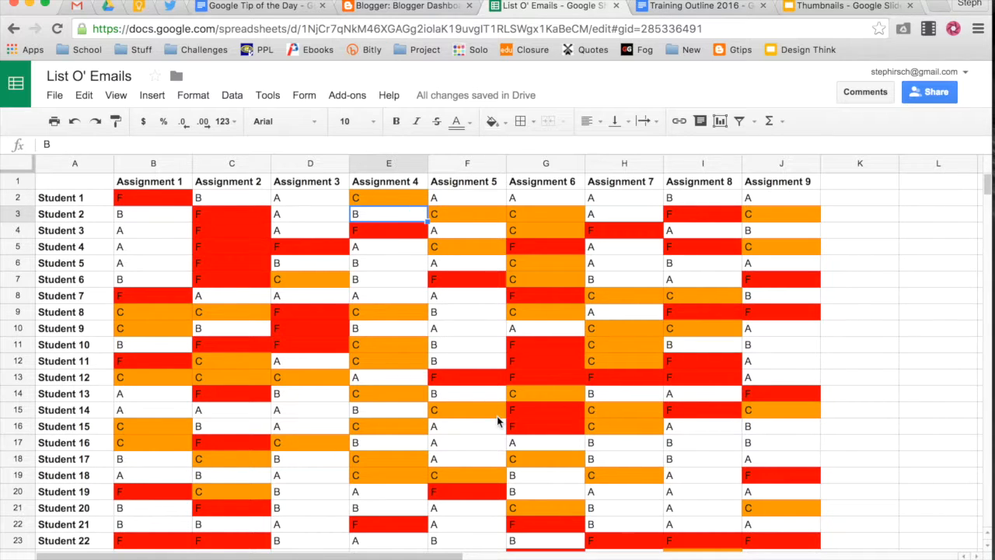
- Switch to the sheet with numeric assignment scores and start a conditional formatting rule for B2:J24
click(544, 558)
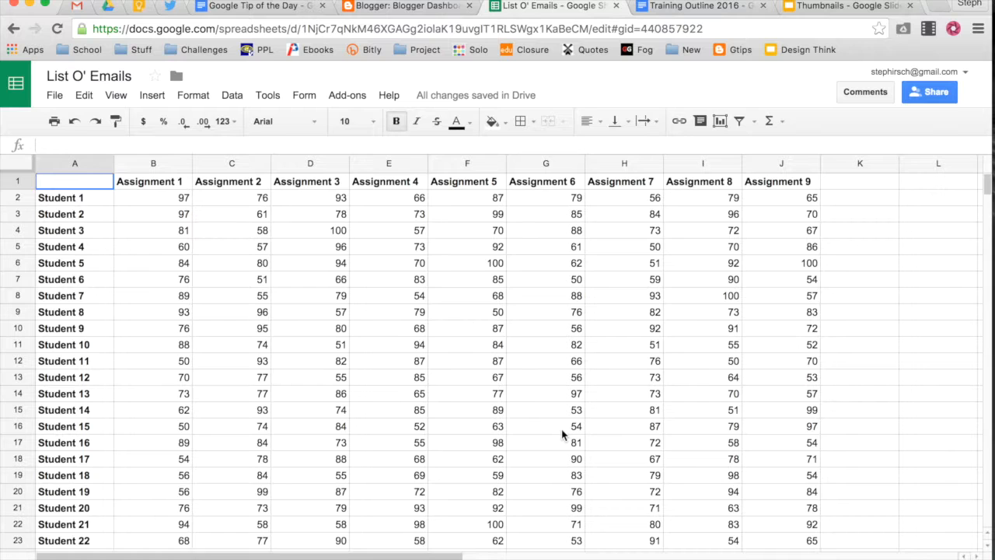
drag(178, 198, 761, 475)
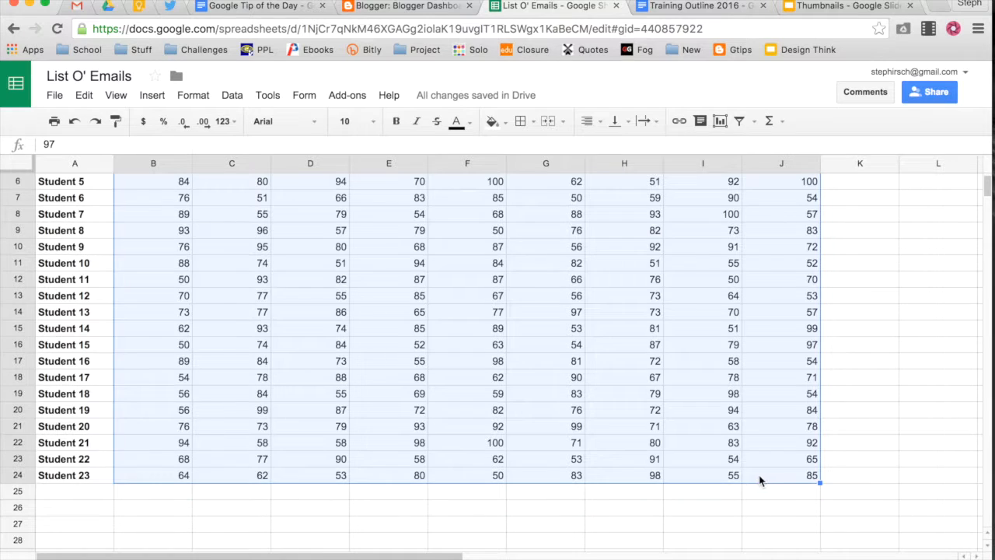
scroll(481, 405, up, 3)
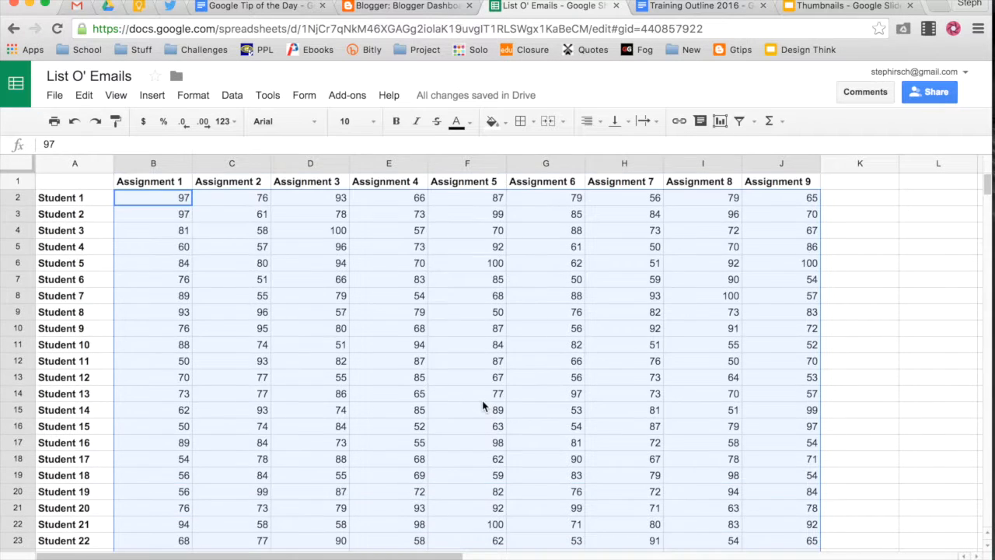
click(193, 95)
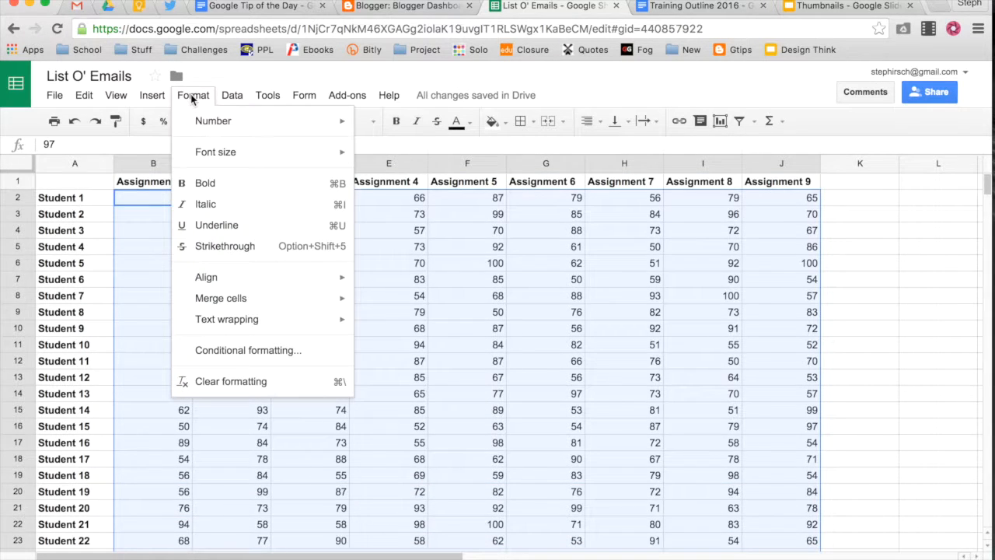
click(213, 351)
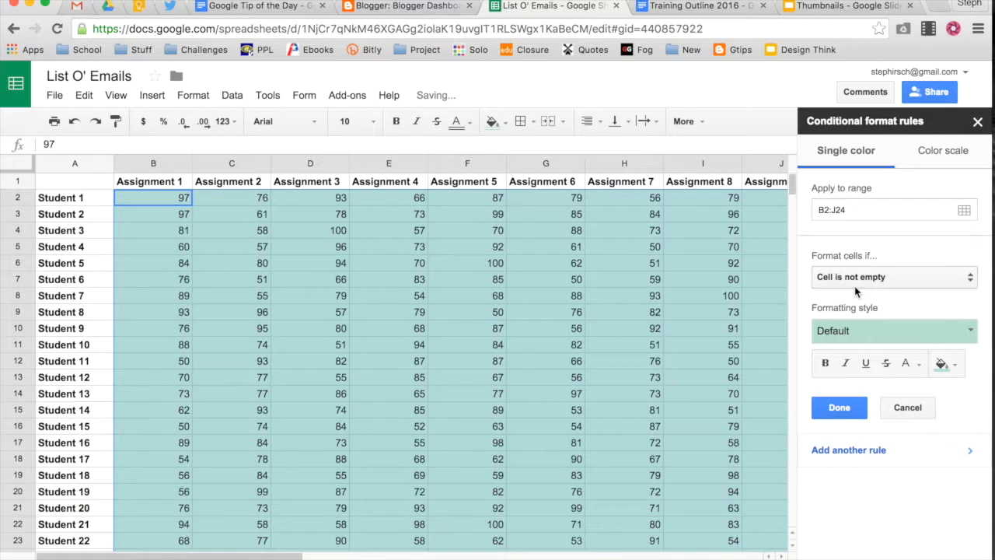
- Set the rule's condition to "Less than" with the value 70
click(858, 282)
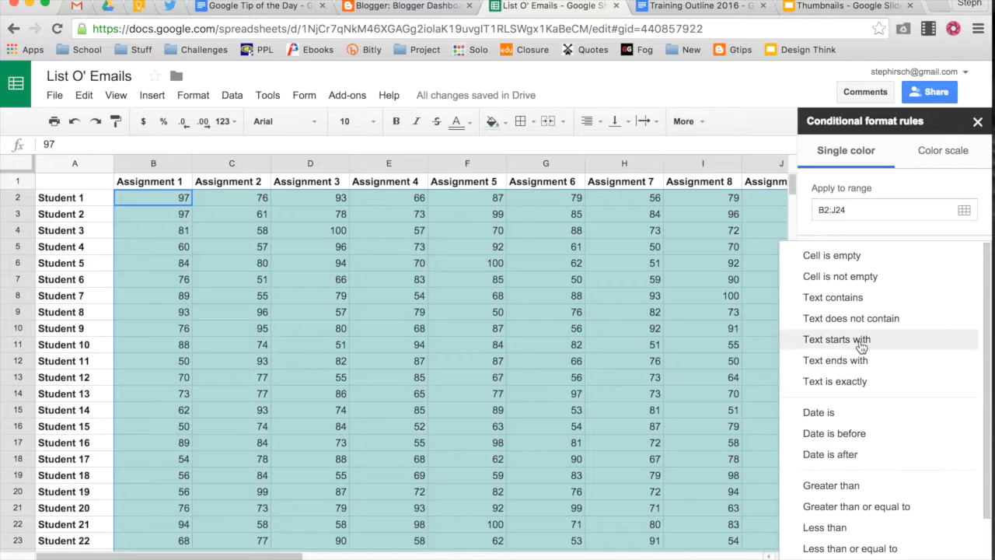
scroll(855, 412, down, 3)
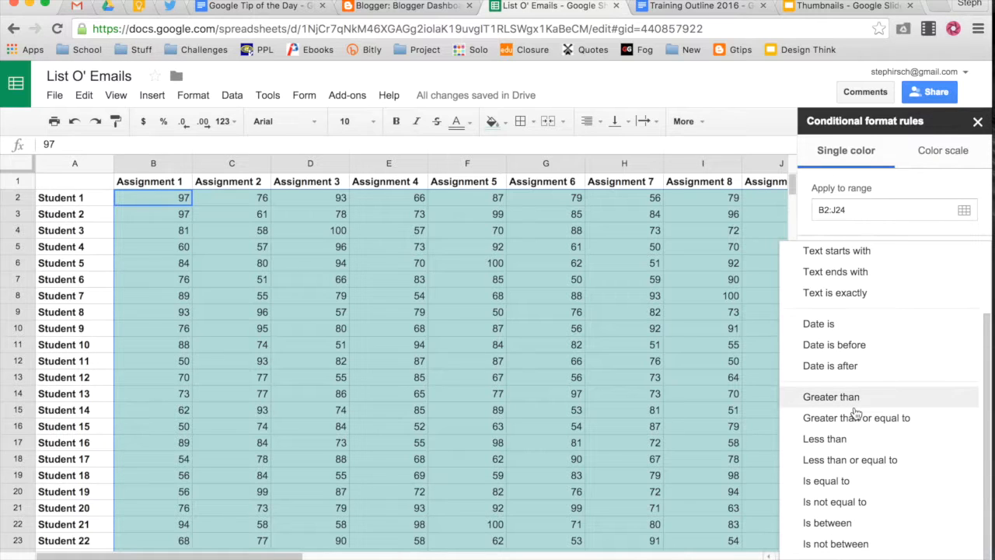
click(858, 449)
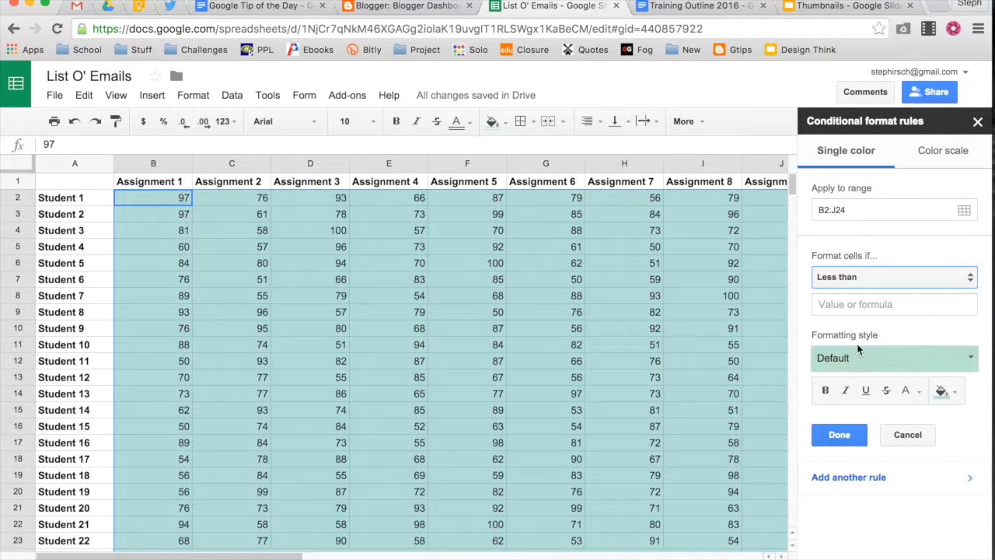
click(848, 306)
text(70)
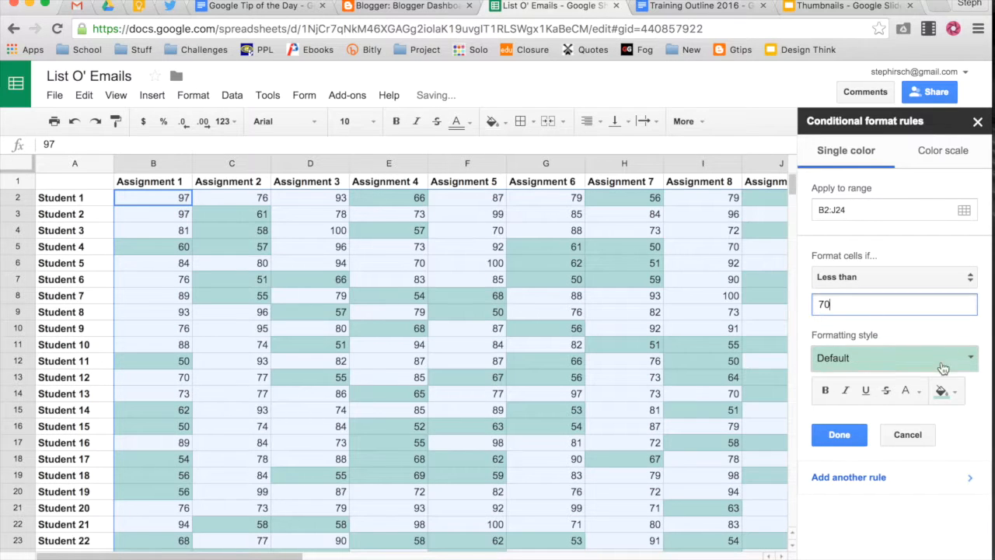
- Give the less-than-70 rule a magenta fill color, save it and check the scores in the sheet
click(942, 391)
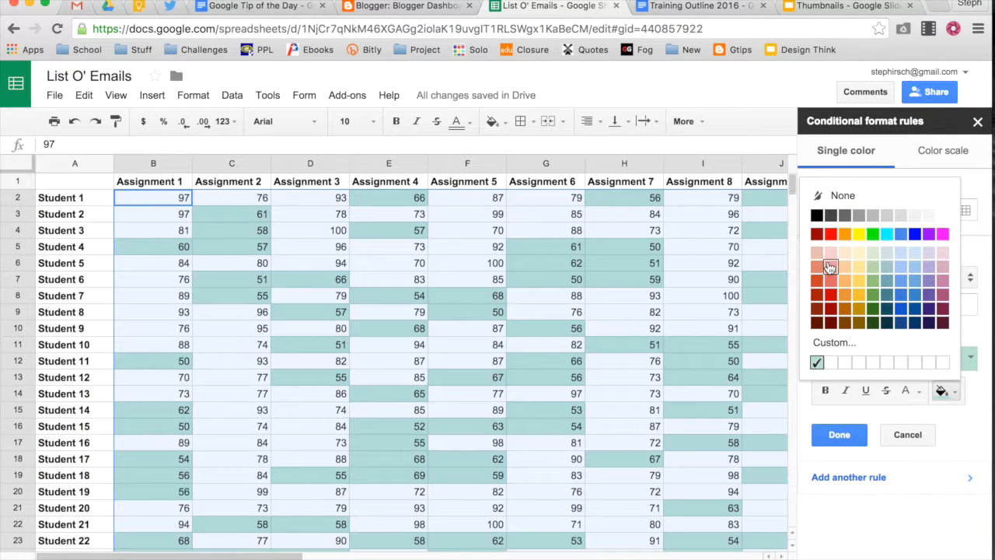
click(943, 234)
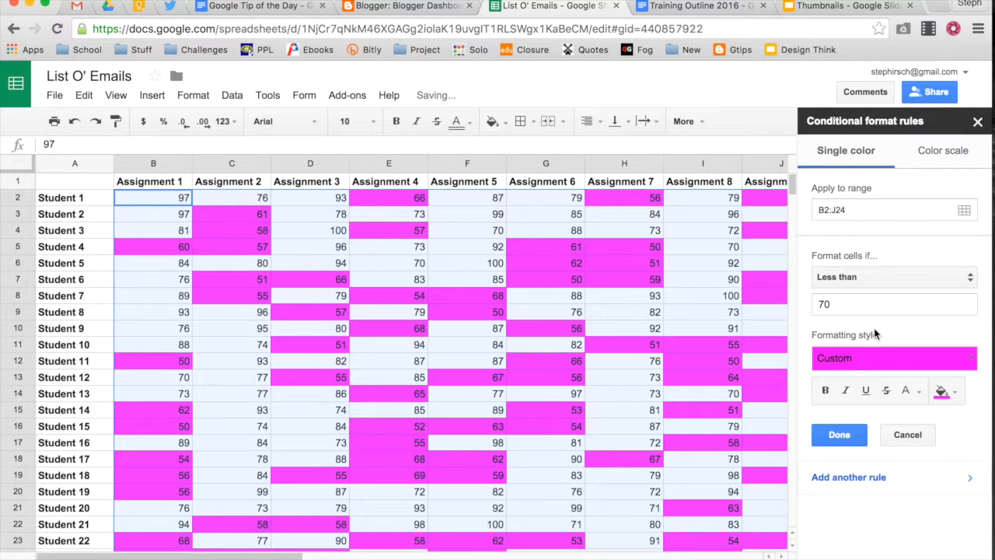
click(839, 435)
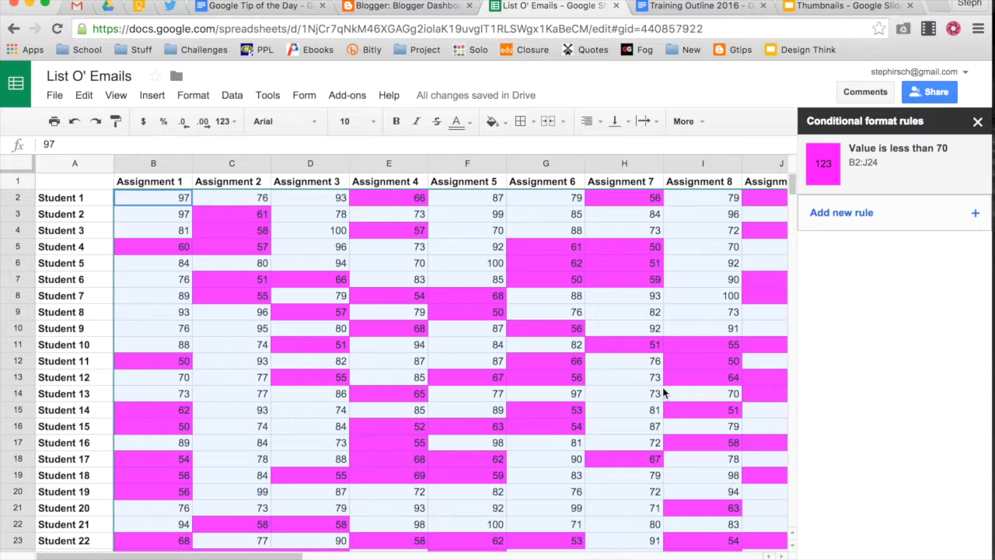
scroll(663, 393, down, 3)
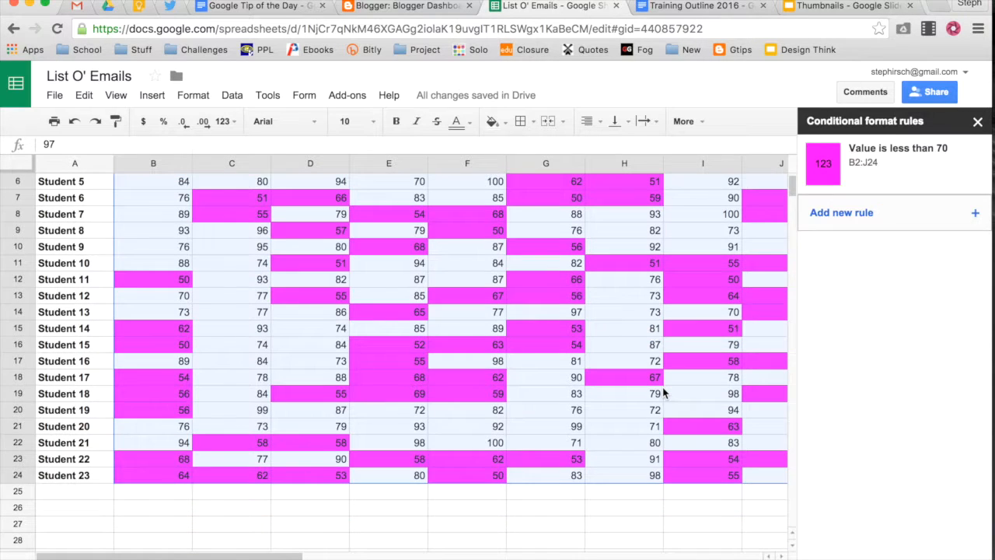
scroll(663, 393, up, 3)
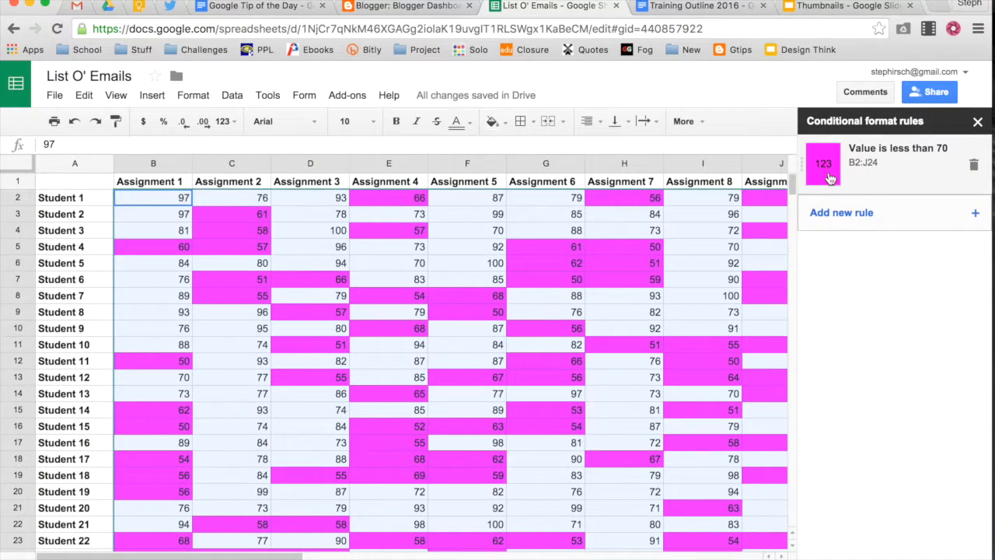
- Add a second rule for B2:J24 with the condition "Is between" and the values 70 and 79
click(837, 214)
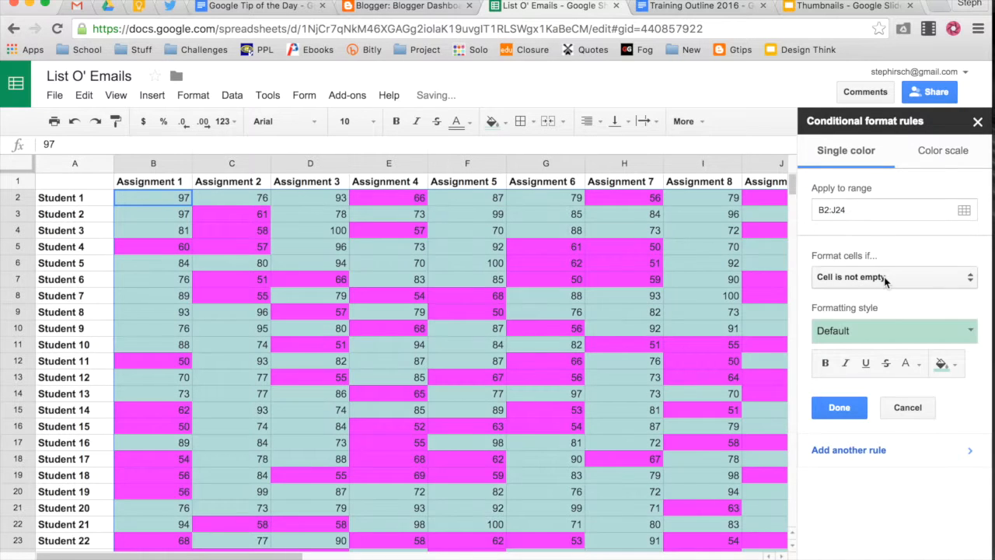
click(884, 277)
scroll(884, 411, down, 2)
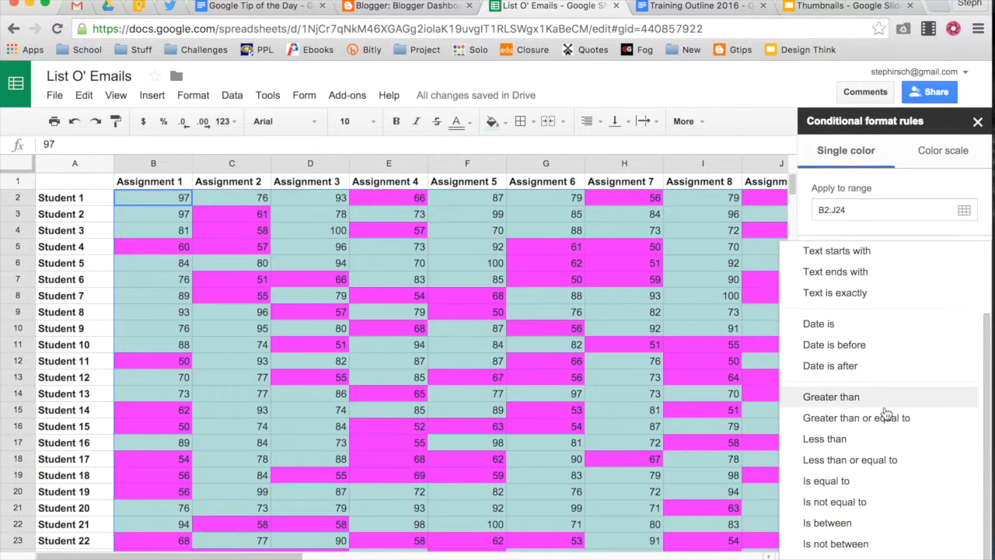
click(863, 525)
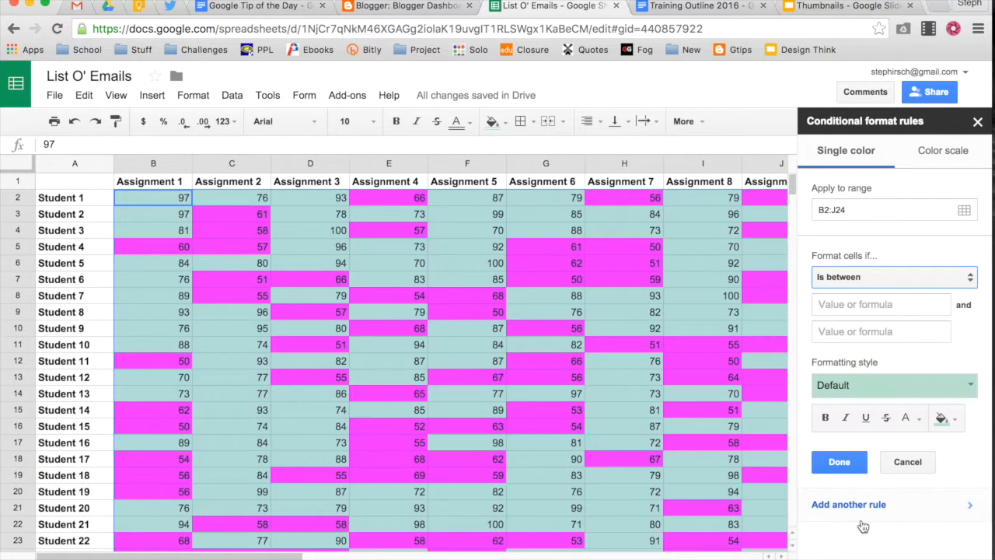
click(858, 303)
text(70)
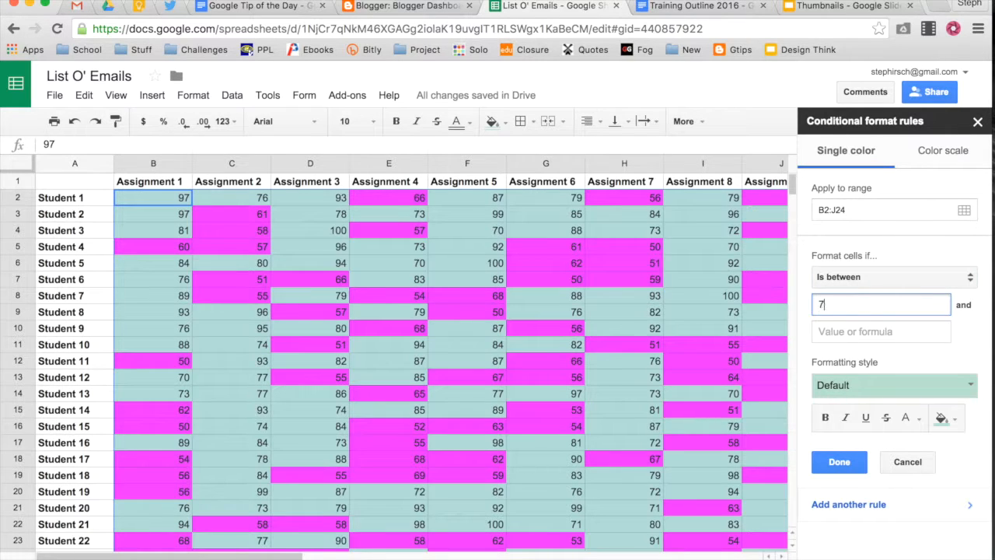
click(835, 331)
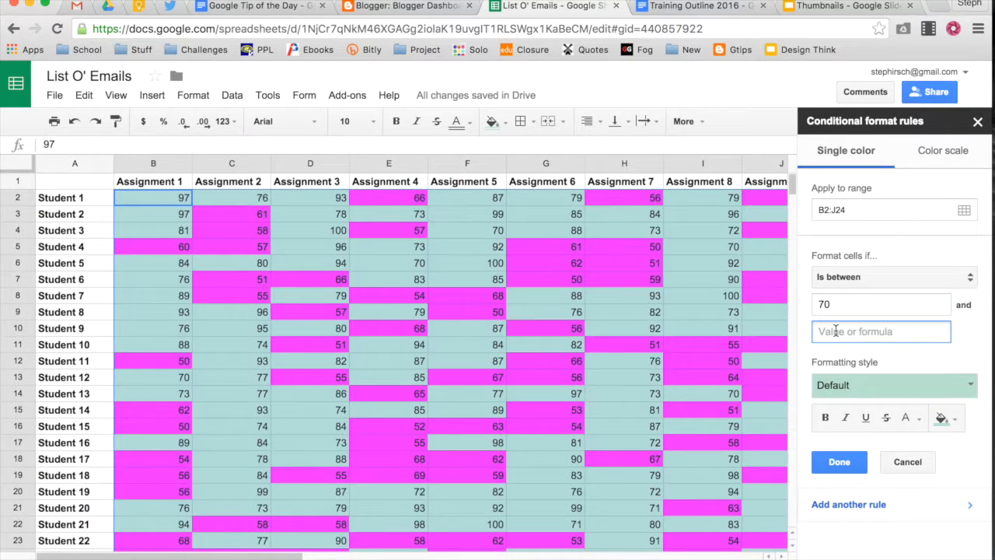
text(79)
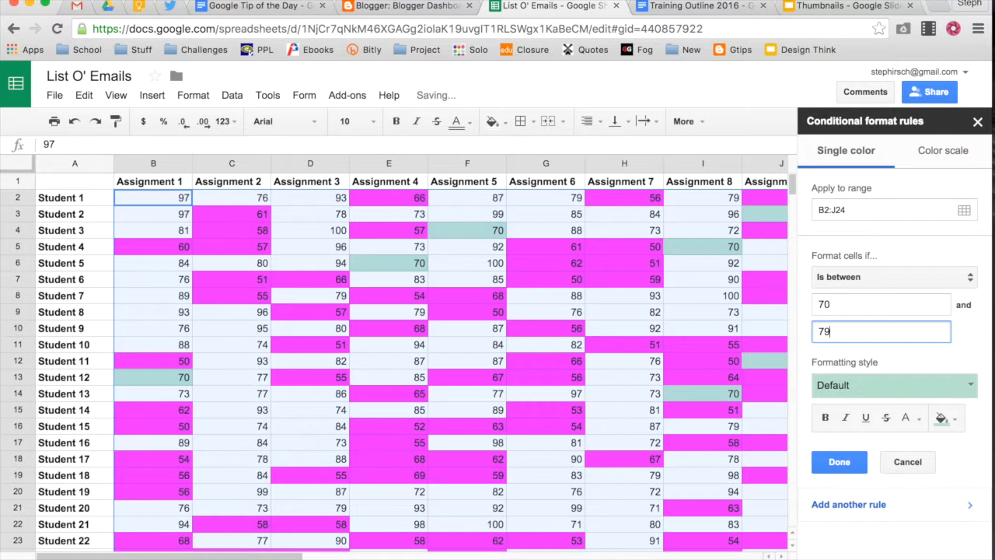
- Give the 70 to 79 rule a purple fill color and save it
click(944, 418)
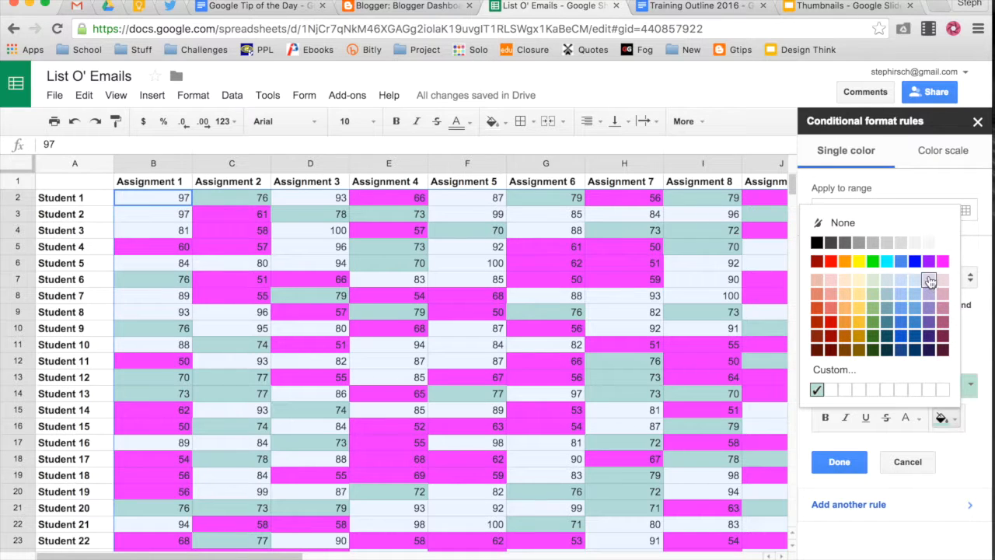
click(929, 261)
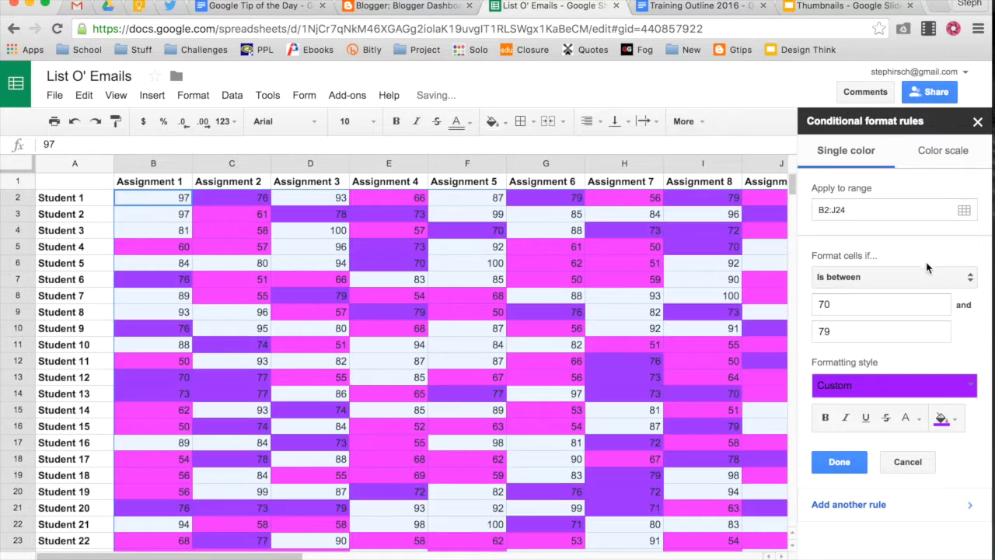
click(838, 463)
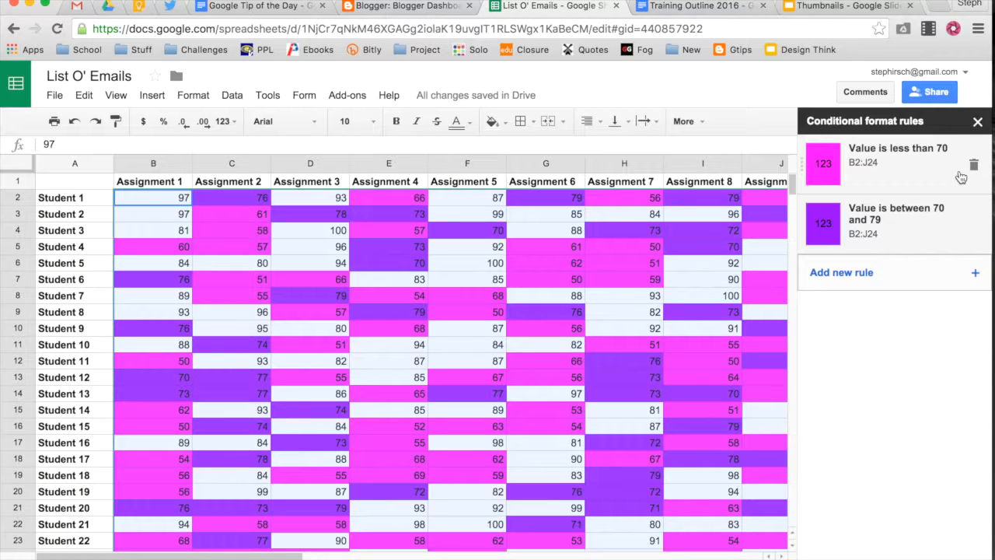
click(851, 283)
click(851, 283)
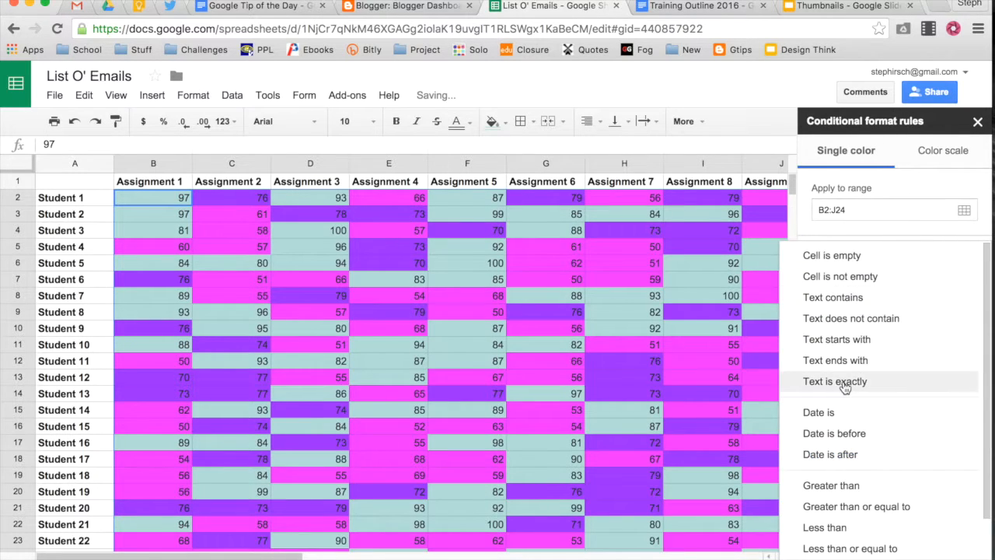
scroll(845, 387, down, 2)
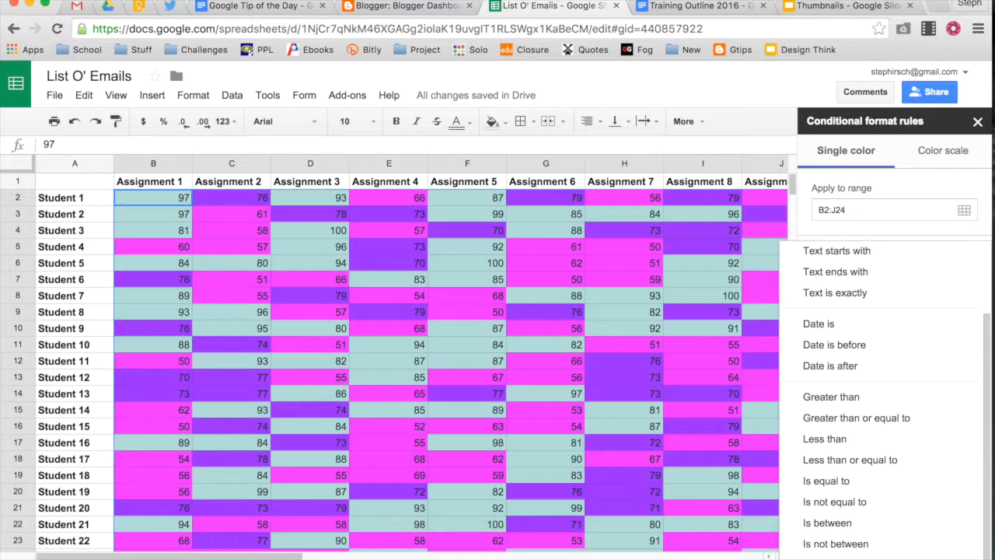
click(833, 558)
click(861, 304)
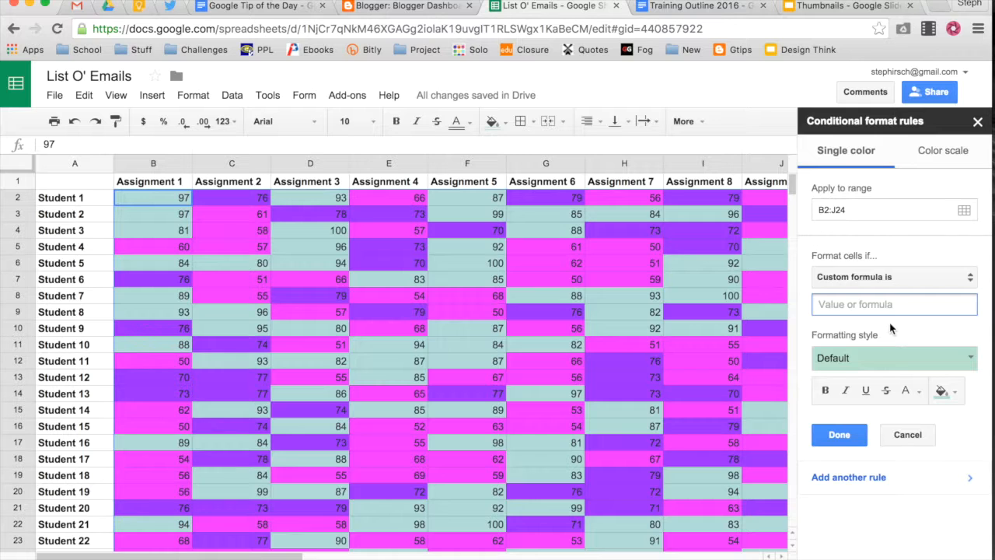
click(898, 436)
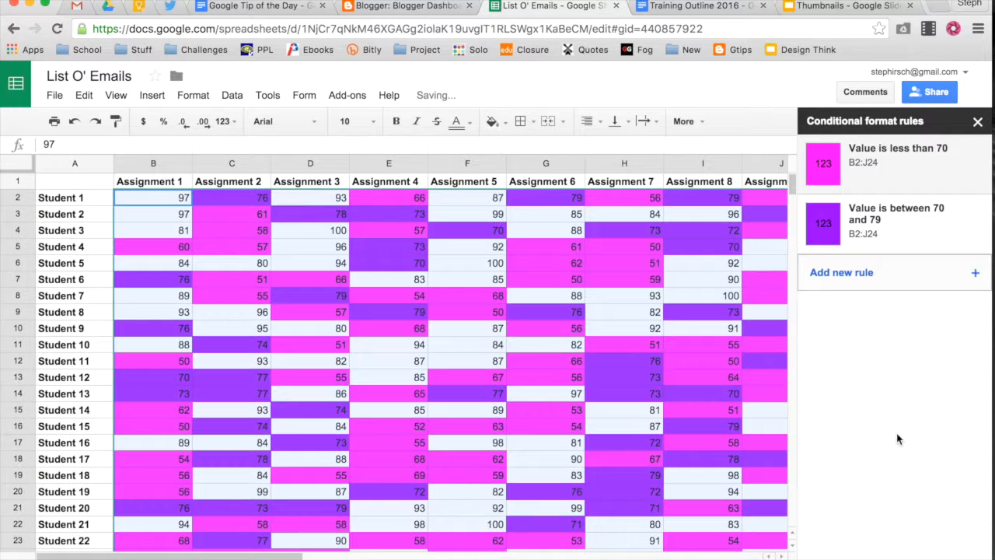
- Close the conditional format rules
click(977, 122)
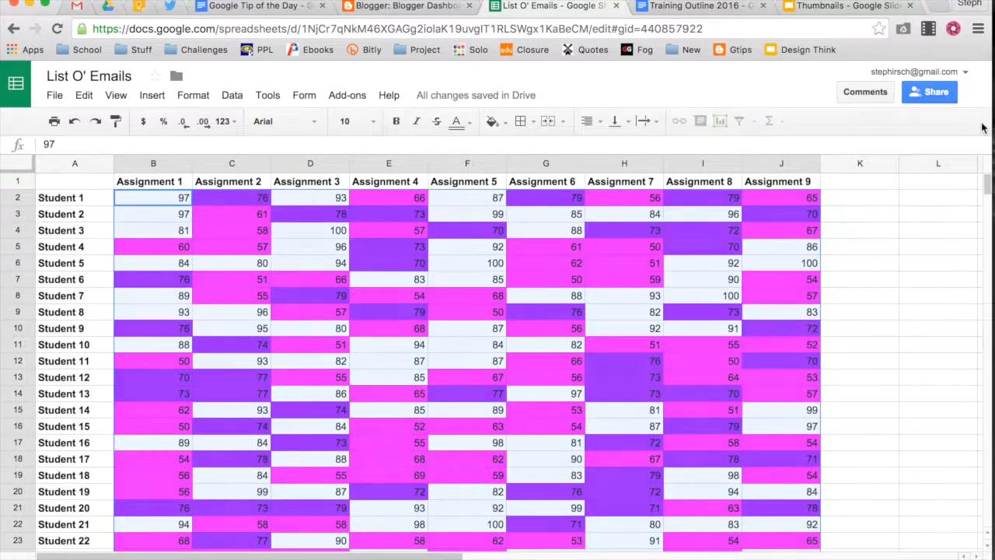